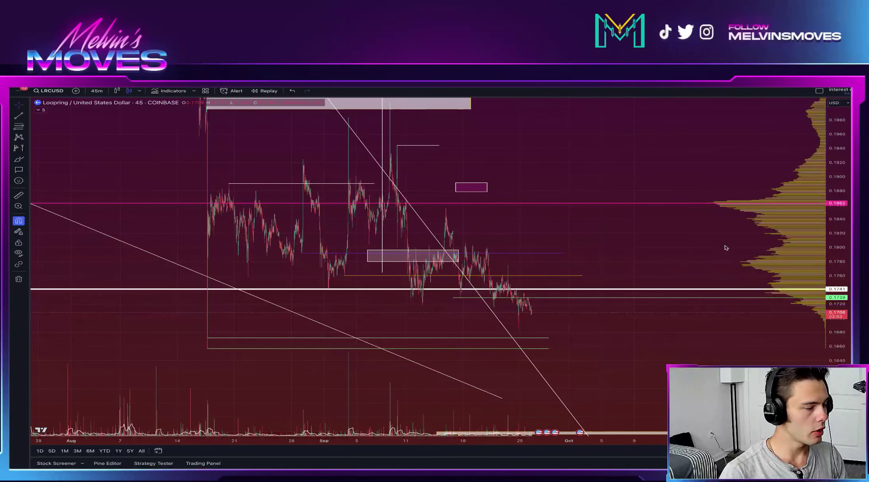
# Sketch a trial freehand arrow along the recent LRCUSD decline from mid-September and delete it
pyautogui.scroll(8, 465, 194)
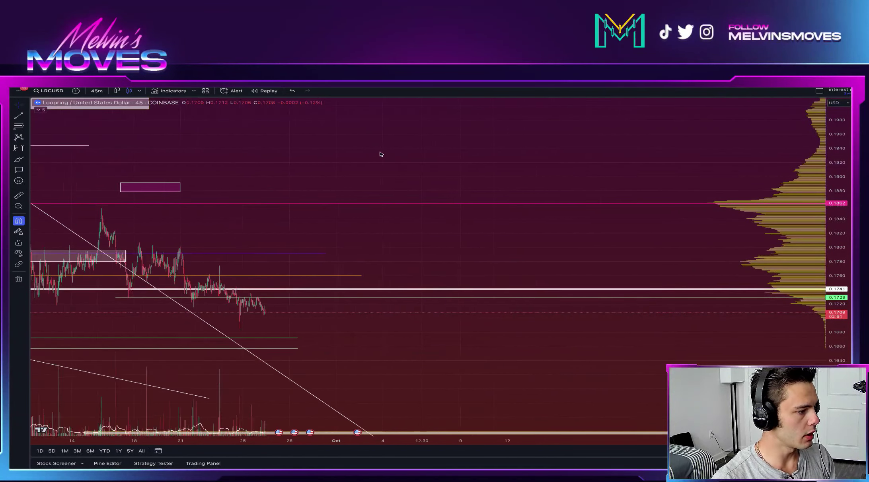
pyautogui.moveTo(229, 177); pyautogui.dragTo(652, 137)
pyautogui.scroll(-6, 623, 142)
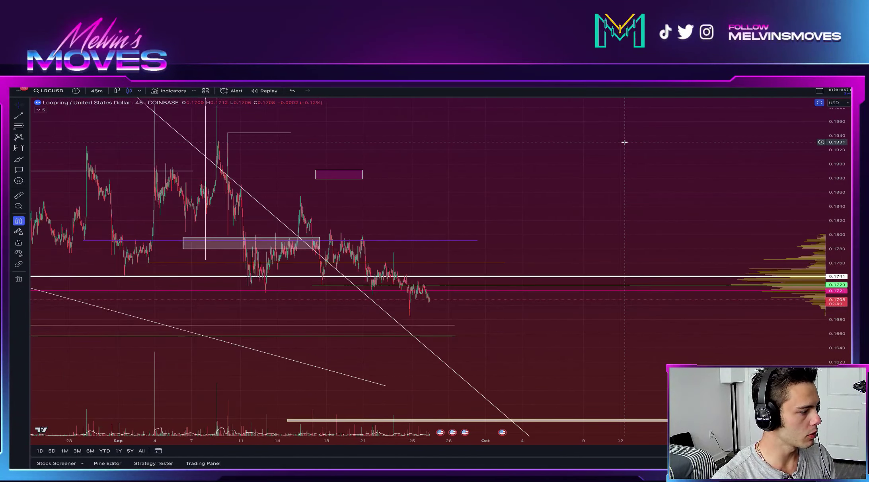
pyautogui.scroll(6, 690, 243)
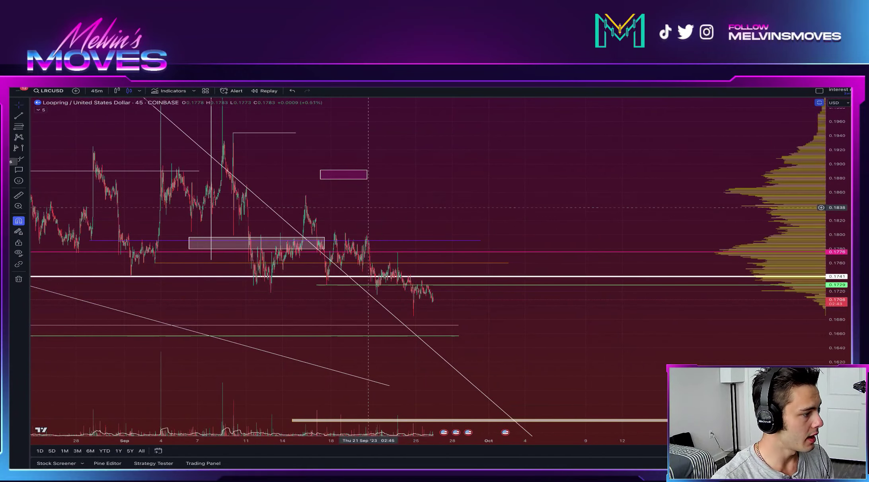
pyautogui.click(18, 159)
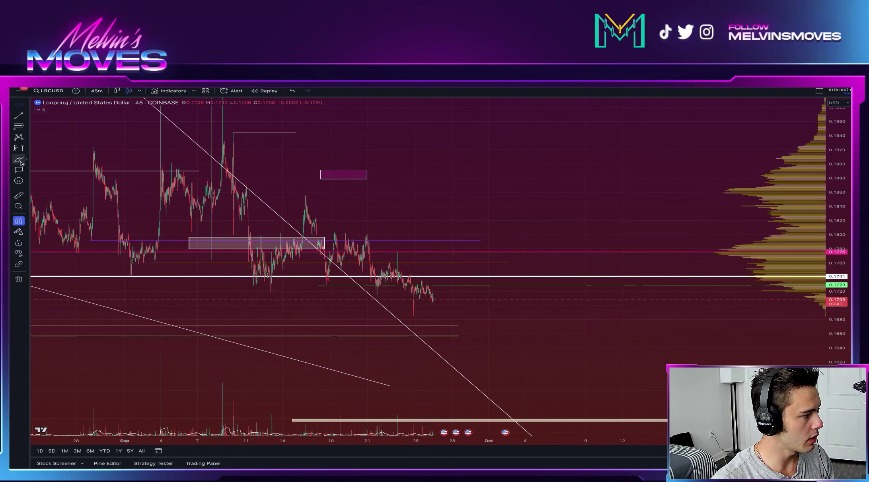
pyautogui.moveTo(316, 212)
pyautogui.mouseDown()
pyautogui.moveTo(309, 274)
pyautogui.moveTo(376, 257)
pyautogui.moveTo(398, 278)
pyautogui.moveTo(433, 284)
pyautogui.moveTo(440, 276)
pyautogui.mouseUp()
pyautogui.click(473, 90)
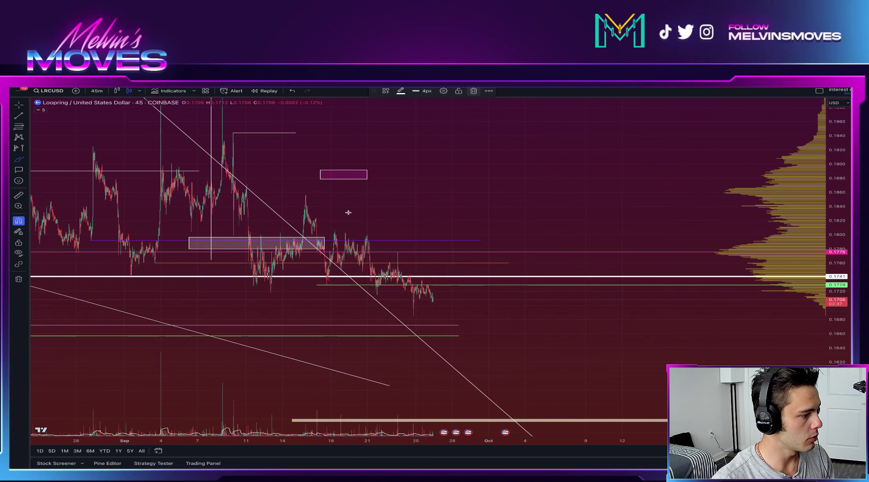
# Draw freehand arrows along the falling highs, the lows and a projected rebound from the latest price, and undo them
pyautogui.moveTo(263, 180); pyautogui.dragTo(399, 263)
pyautogui.moveTo(222, 285); pyautogui.dragTo(426, 305)
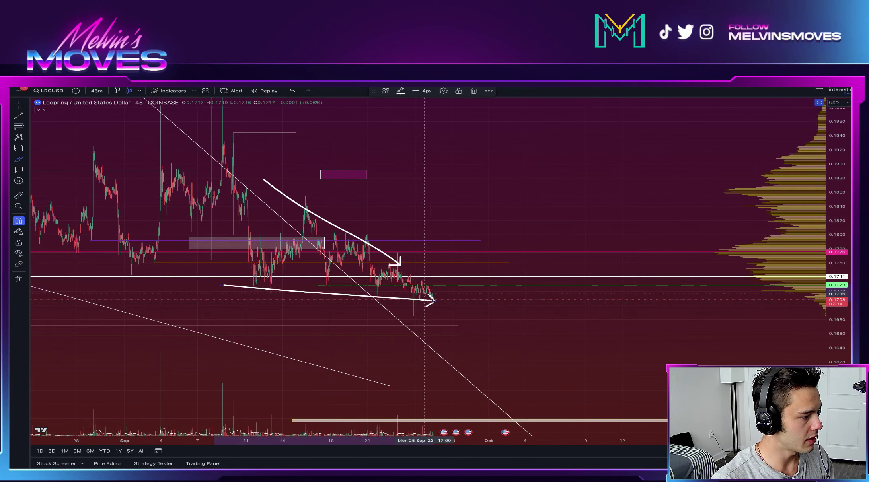
pyautogui.moveTo(433, 296)
pyautogui.mouseDown()
pyautogui.moveTo(441, 261)
pyautogui.moveTo(454, 292)
pyautogui.moveTo(469, 201)
pyautogui.mouseUp()
pyautogui.scroll(-3, 299, 219)
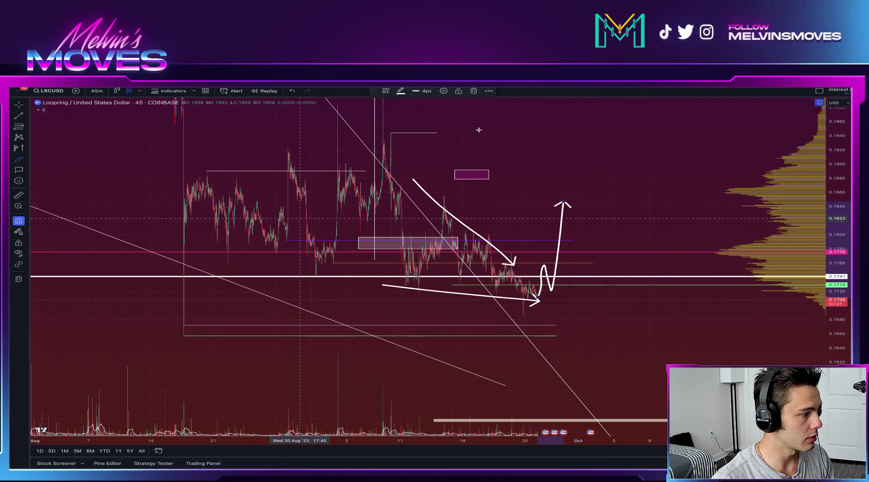
pyautogui.click(294, 92)
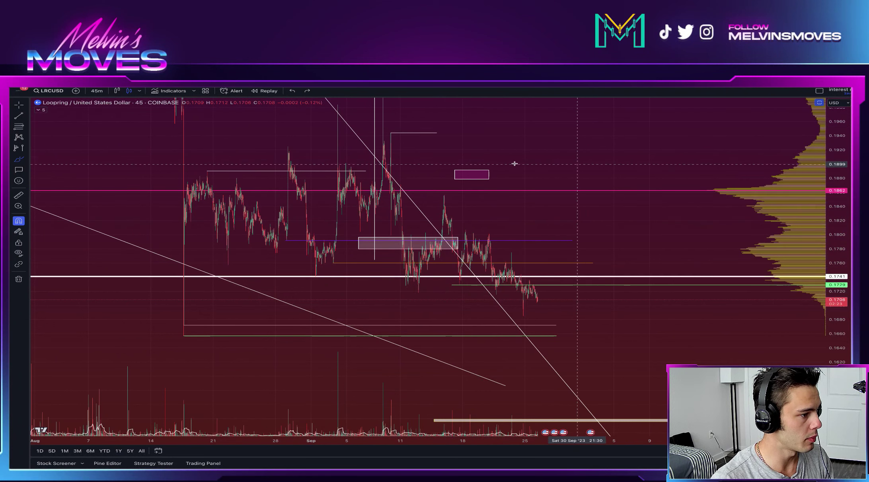
# Draw a freehand arrow pointing at the small purple box near 0.1882, and delete the arrow
pyautogui.moveTo(561, 165); pyautogui.dragTo(489, 177)
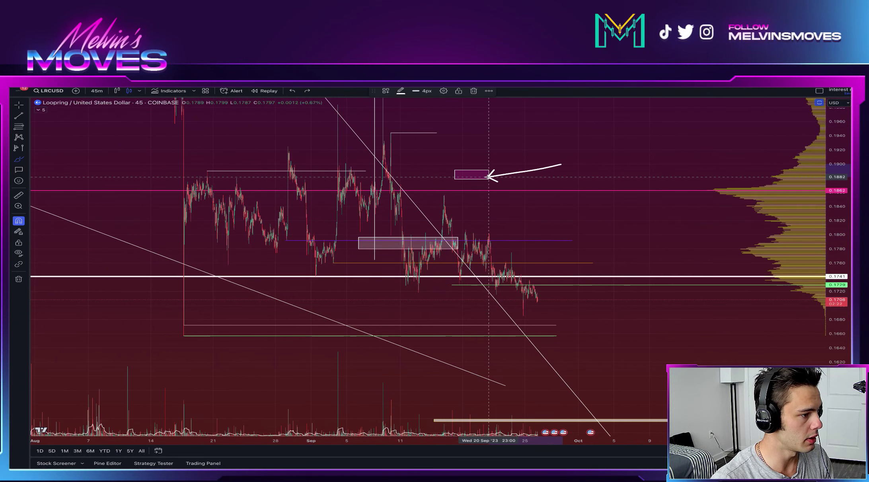
pyautogui.click(474, 91)
pyautogui.click(19, 104)
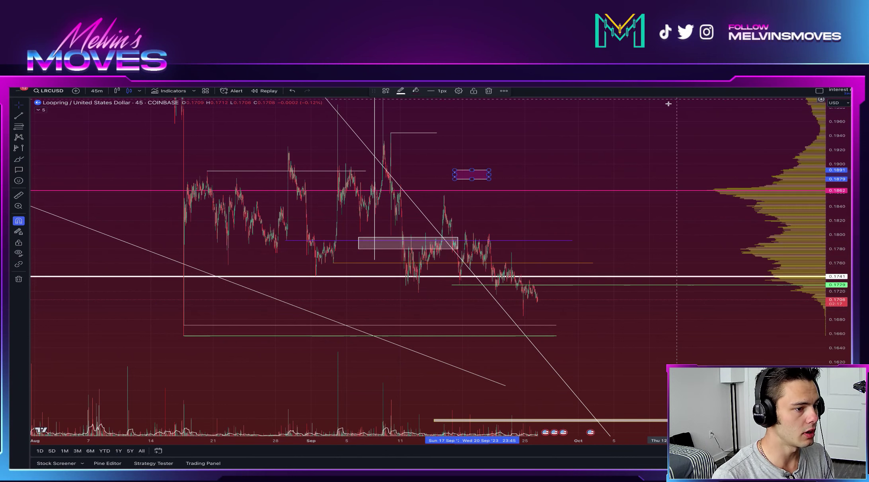
pyautogui.click(630, 144)
# Examine the resistance levels above the price, from the short line at 0.1944 to the yellow zone near 0.2200
pyautogui.moveTo(836, 195); pyautogui.dragTo(835, 343)
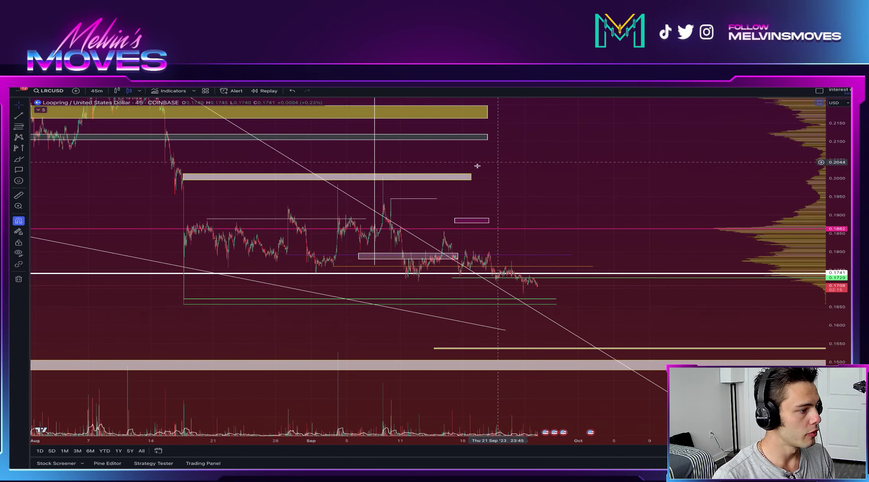
pyautogui.click(429, 199)
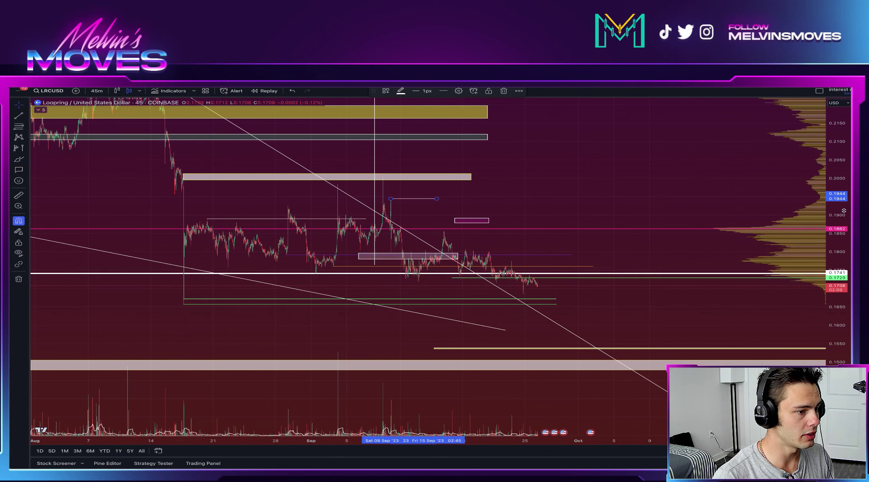
pyautogui.scroll(-2, 844, 210)
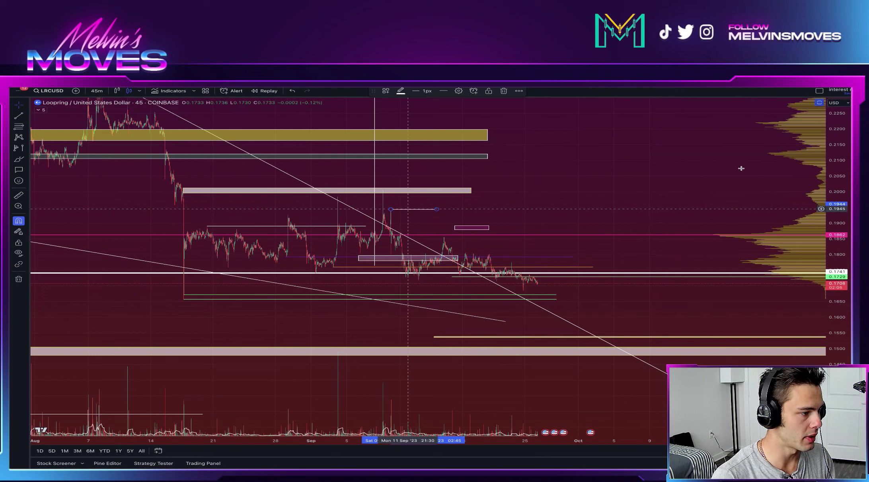
pyautogui.scroll(-3, 825, 165)
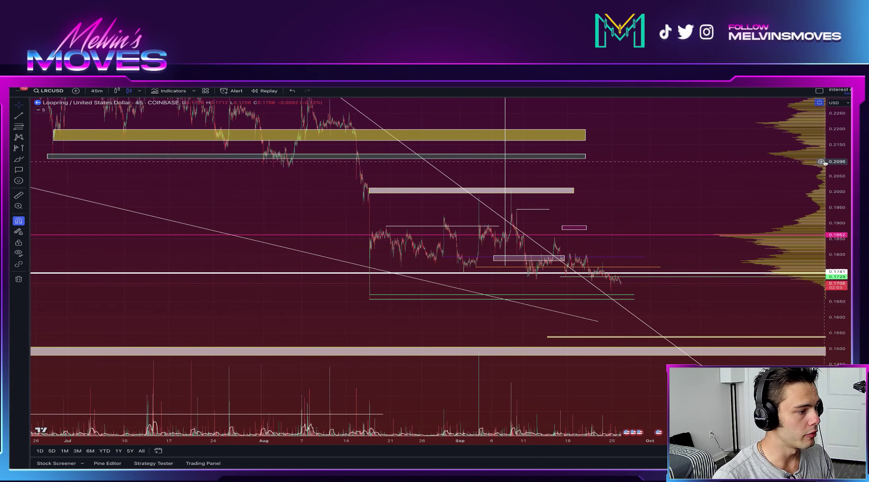
pyautogui.moveTo(846, 165); pyautogui.dragTo(846, 207)
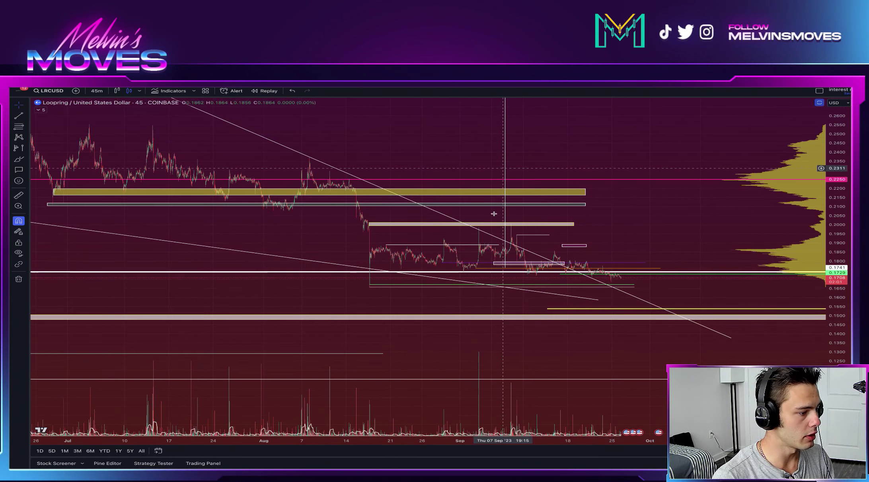
pyautogui.moveTo(638, 142); pyautogui.dragTo(650, 235)
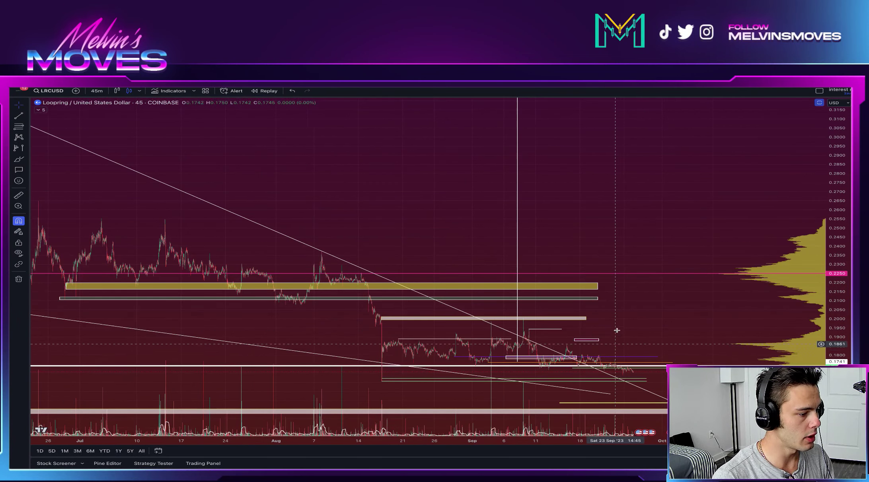
pyautogui.scroll(1, 620, 316)
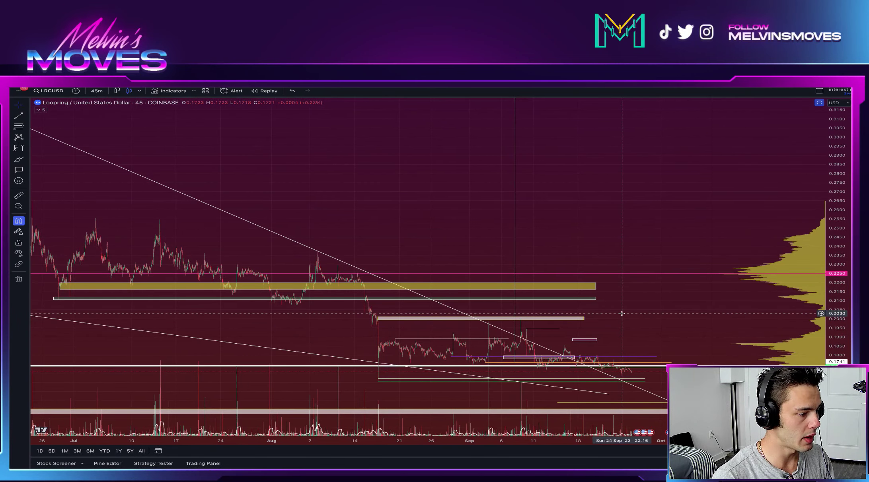
pyautogui.scroll(-1, 355, 206)
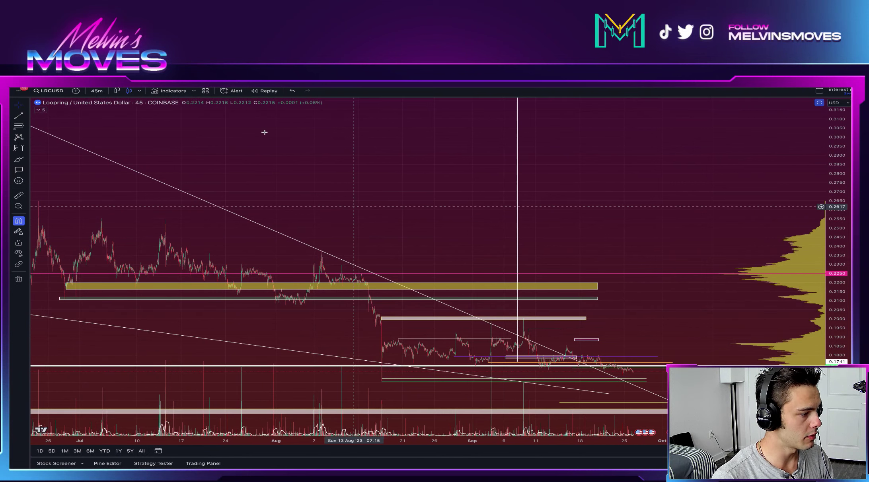
# Examine the longer price history back to April and the converging trend lines down to the September candles
pyautogui.moveTo(265, 132); pyautogui.dragTo(820, 196)
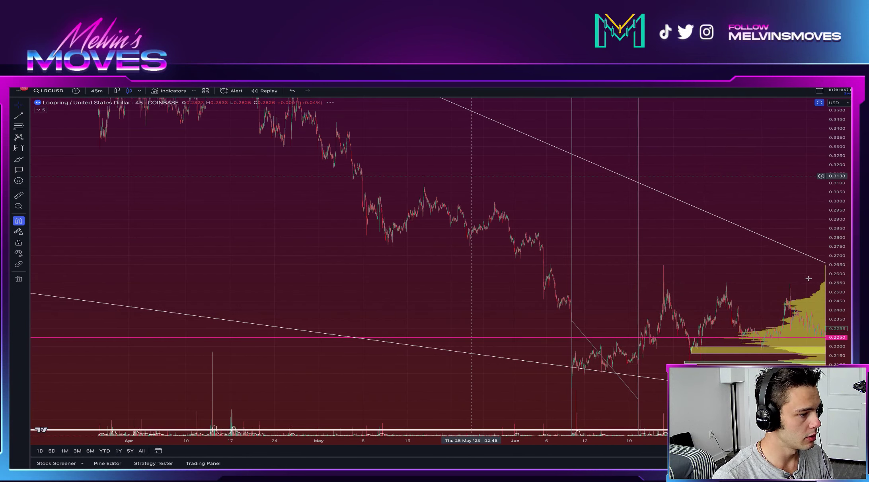
pyautogui.moveTo(248, 230); pyautogui.dragTo(12, 165)
pyautogui.scroll(-5, 841, 142)
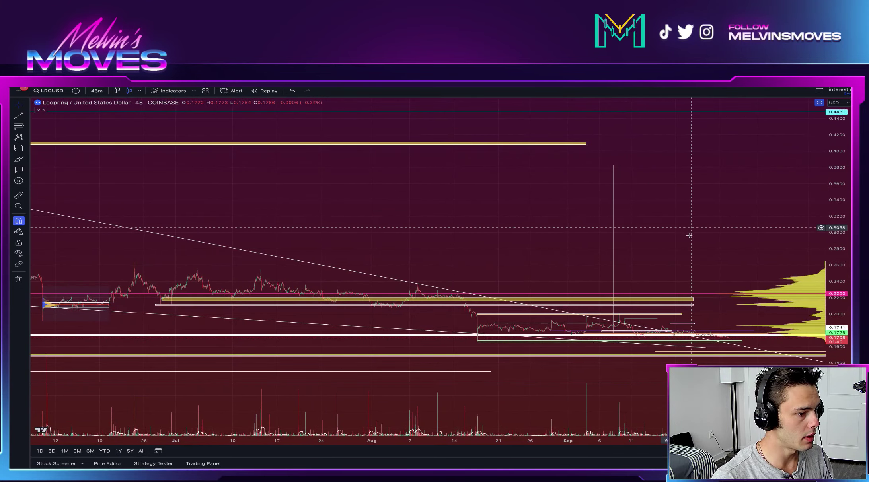
pyautogui.moveTo(633, 127); pyautogui.dragTo(634, 125)
pyautogui.scroll(10, 842, 271)
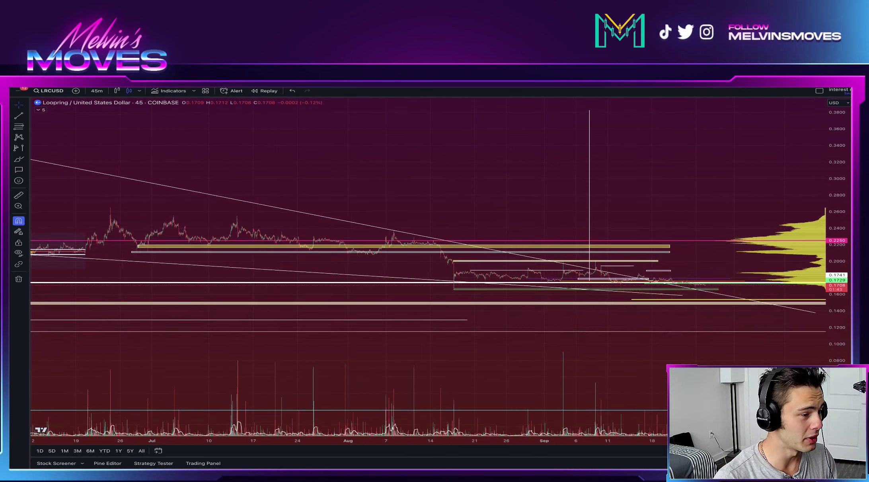
pyautogui.scroll(6, 767, 297)
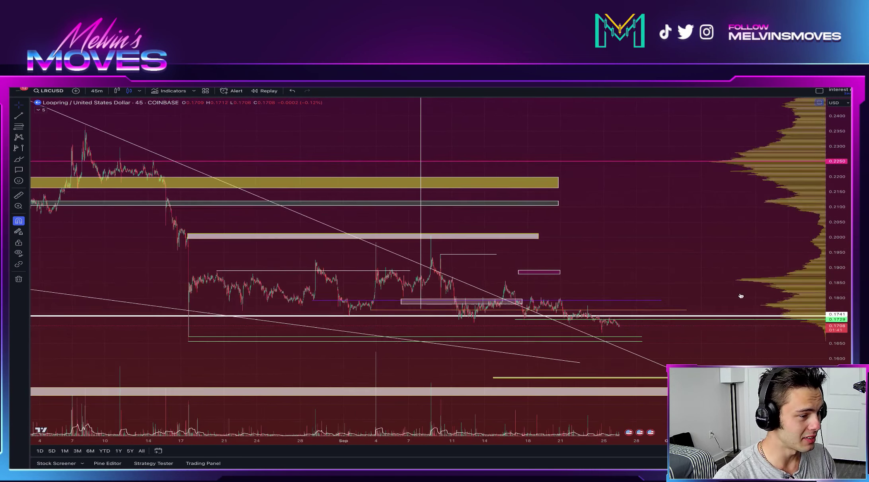
# Examine the latest candles and the two horizontal support lines below the price, near 0.1672 and 0.1657
pyautogui.moveTo(660, 149); pyautogui.dragTo(629, 90)
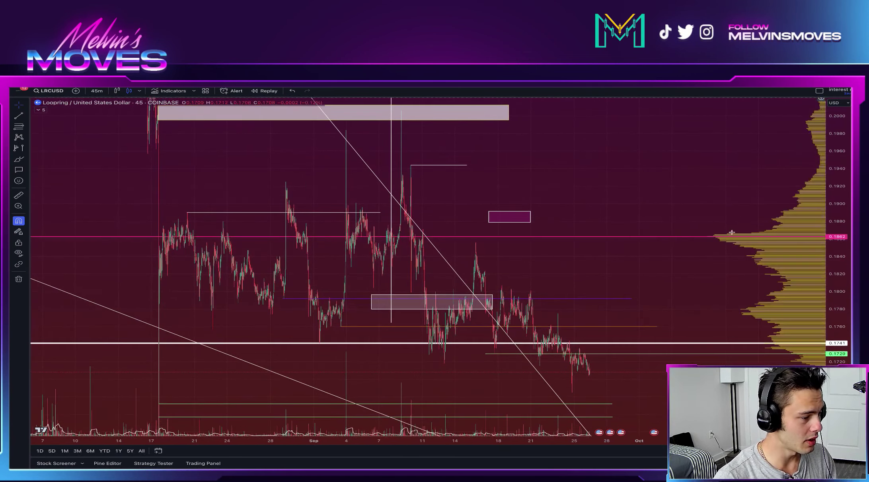
pyautogui.scroll(5, 676, 271)
pyautogui.scroll(5, 633, 292)
pyautogui.moveTo(633, 295); pyautogui.dragTo(654, 153)
pyautogui.scroll(-3, 654, 153)
pyautogui.scroll(6, 827, 242)
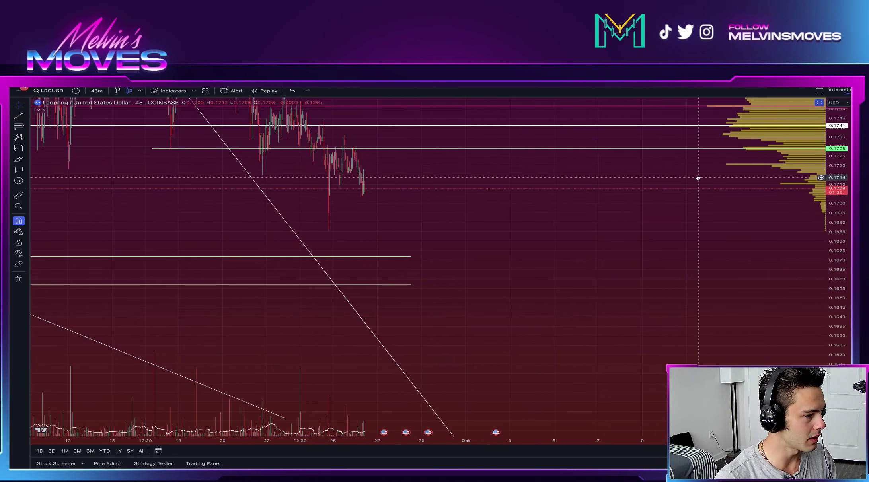
pyautogui.click(382, 257)
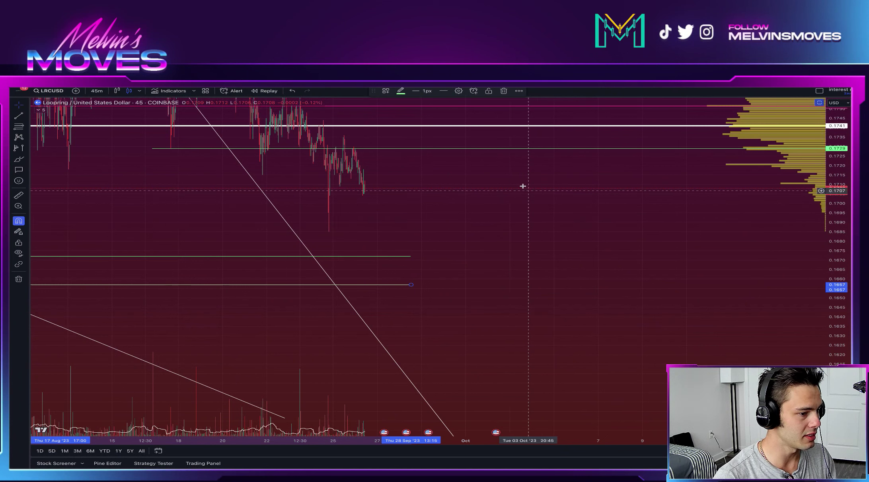
pyautogui.scroll(-2, 530, 179)
pyautogui.click(535, 167)
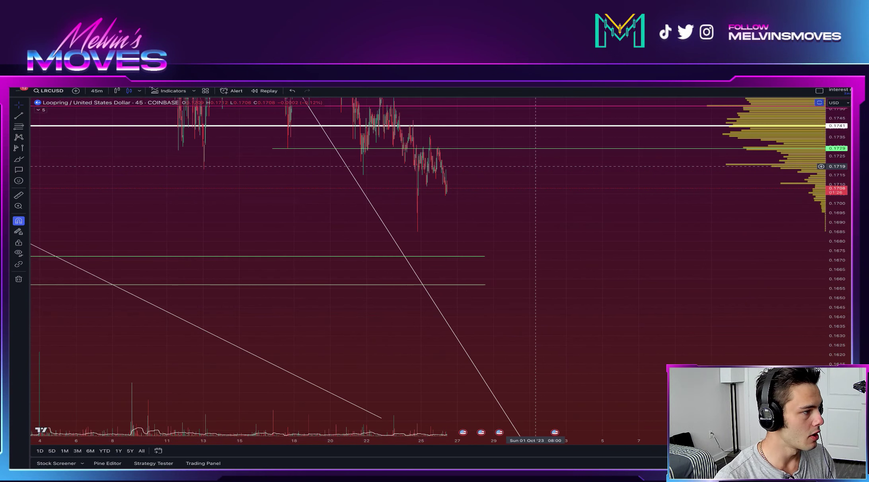
# Switch the chart interval to 4 hours and check the support lines against the older price history
pyautogui.click(88, 92)
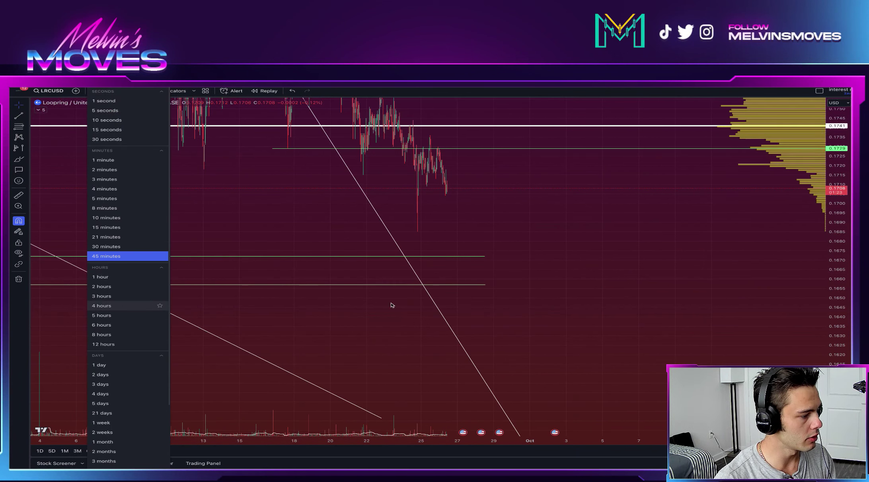
pyautogui.click(101, 305)
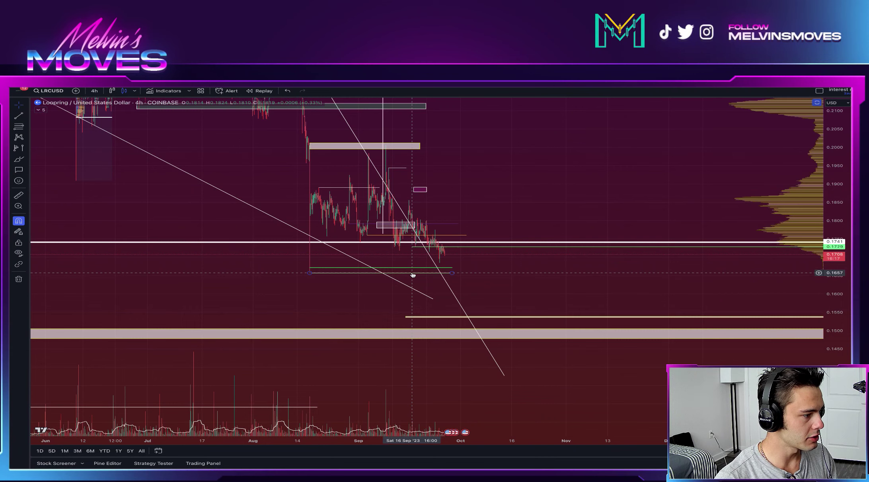
pyautogui.scroll(-8, 412, 274)
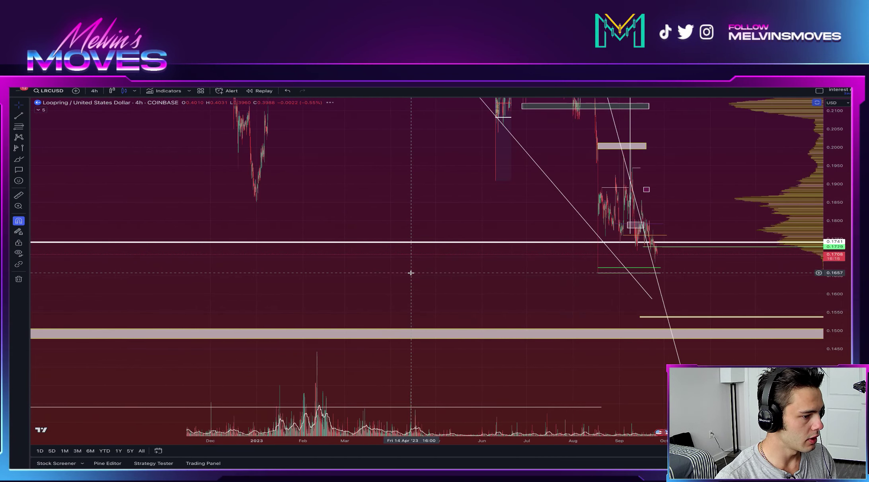
pyautogui.scroll(8, 411, 273)
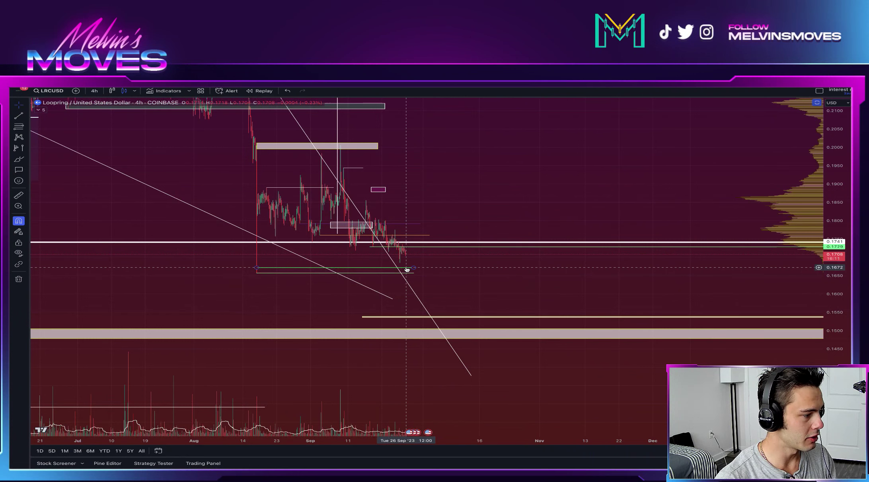
# Examine the latest 4-hour candles against the support lines and the wide zone near 0.1500
pyautogui.click(94, 90)
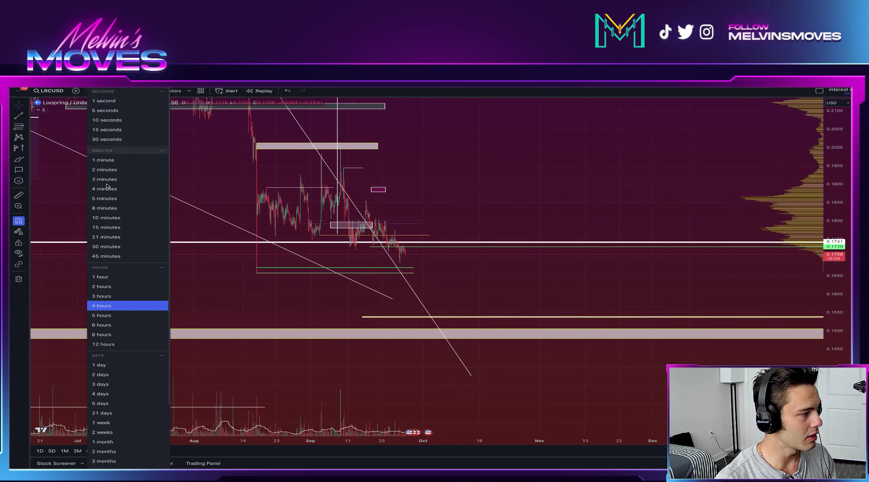
pyautogui.click(545, 203)
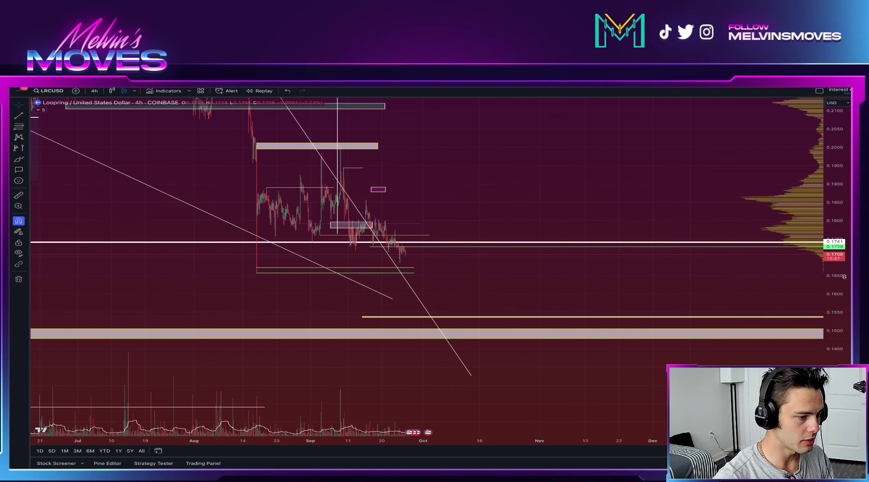
pyautogui.scroll(5, 843, 277)
pyautogui.scroll(9, 520, 266)
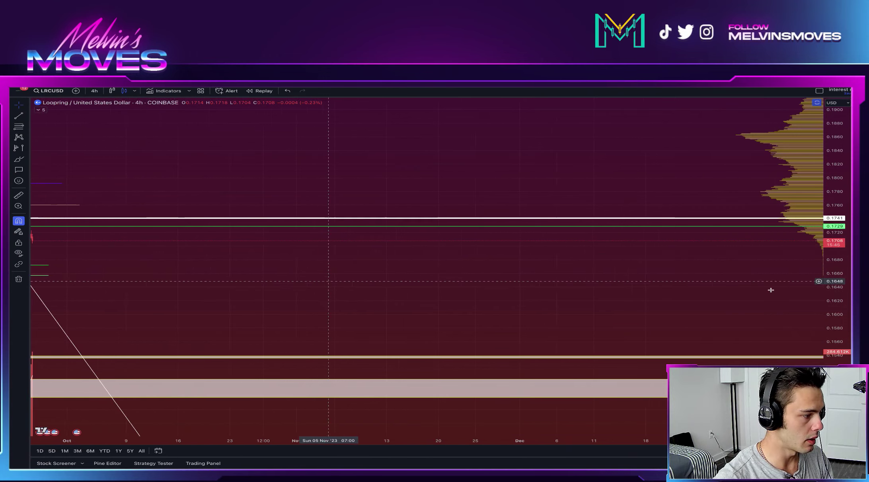
pyautogui.hscroll(-5, 195, 274)
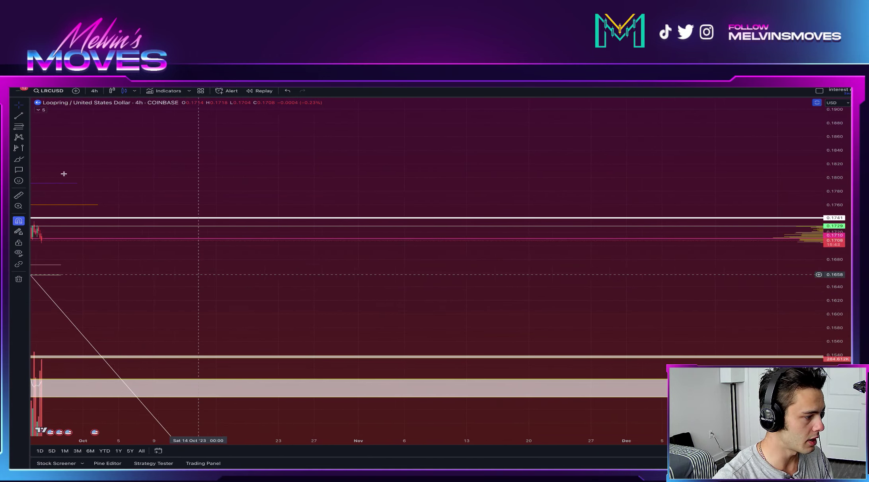
pyautogui.hscroll(-10, 350, 278)
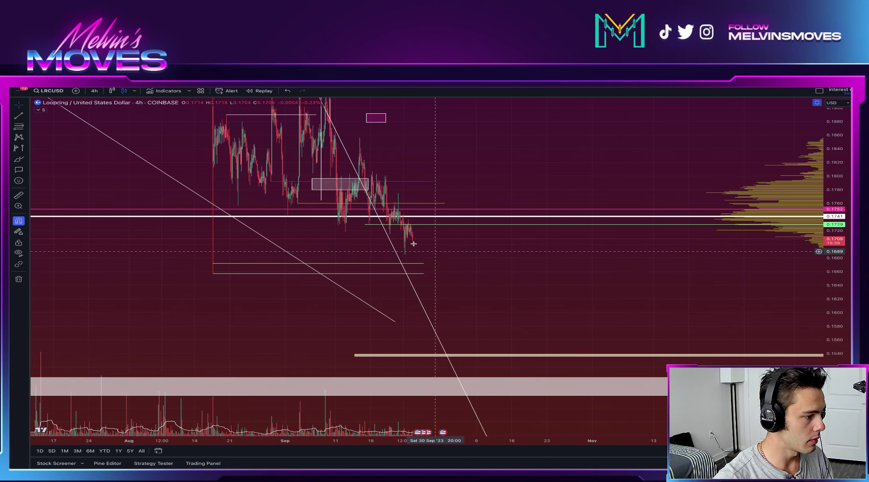
# Examine the 4-hour price history back to early 2022 against the 0.1657 support line and the lower zones near 0.1500 and 0.1100
pyautogui.hscroll(-2, 605, 175)
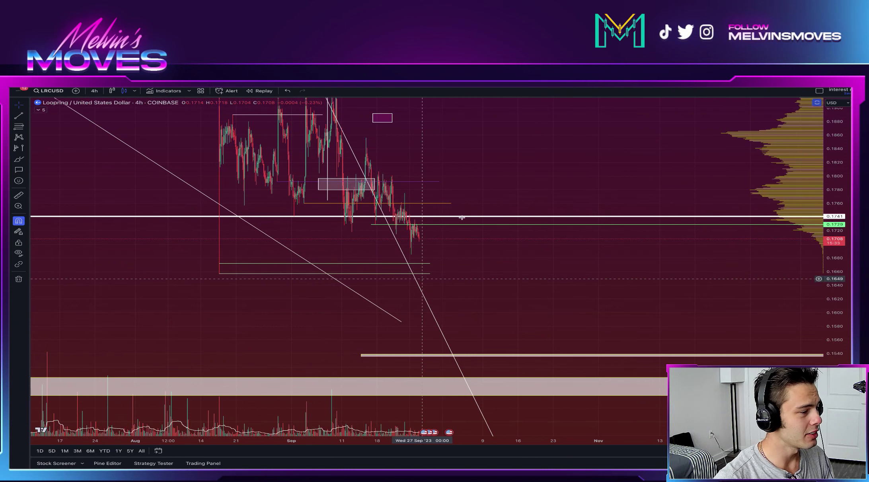
pyautogui.moveTo(576, 246); pyautogui.dragTo(713, 202)
pyautogui.scroll(-3, 708, 202)
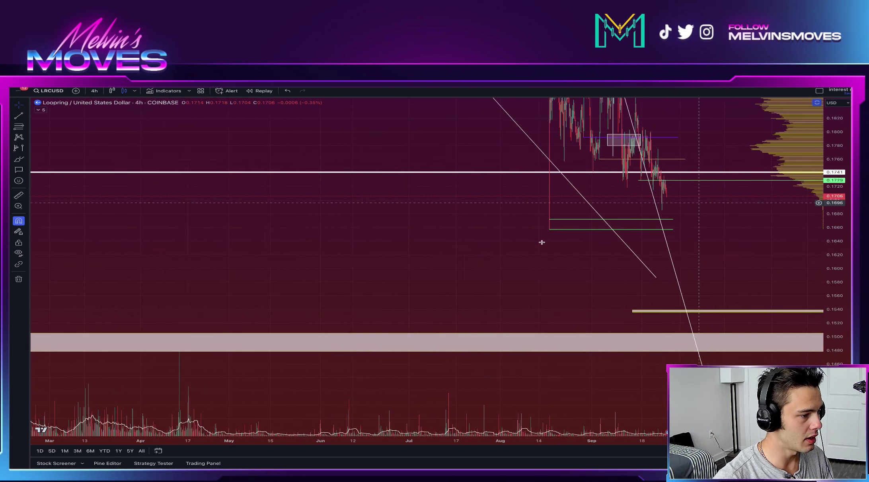
pyautogui.click(573, 230)
pyautogui.scroll(-2, 639, 210)
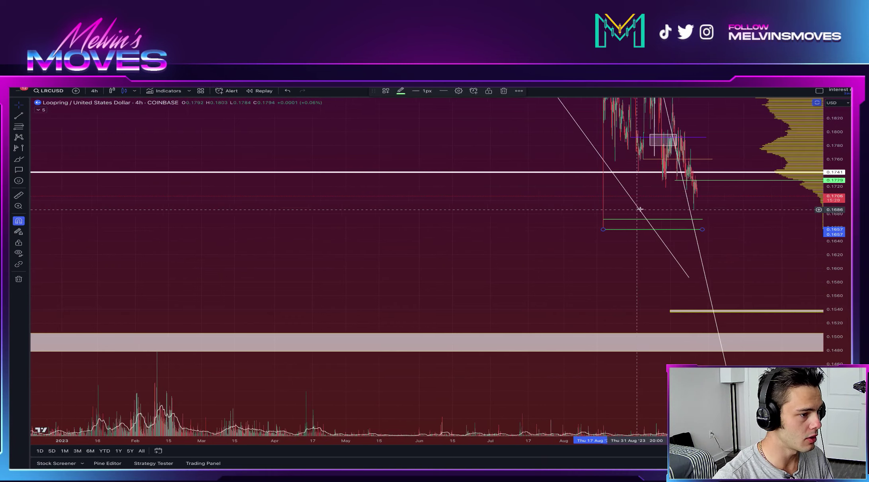
pyautogui.scroll(-4, 831, 165)
pyautogui.scroll(-4, 355, 237)
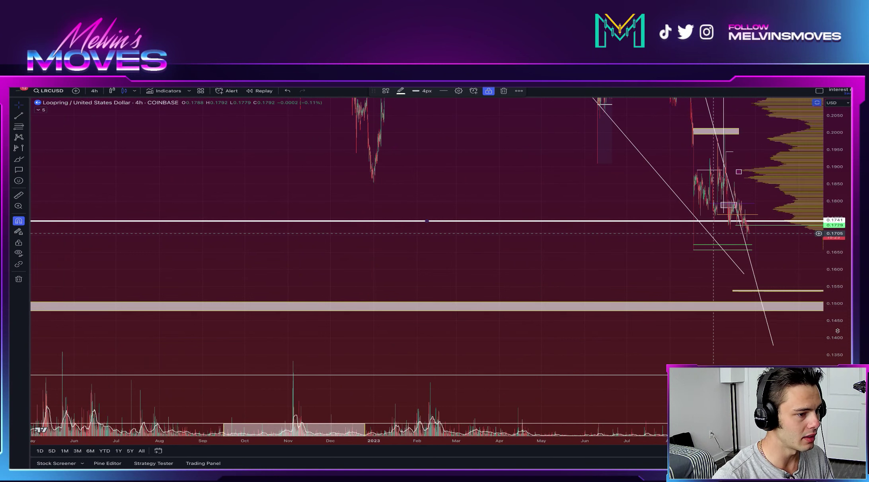
pyautogui.scroll(-4, 836, 244)
pyautogui.click(499, 227)
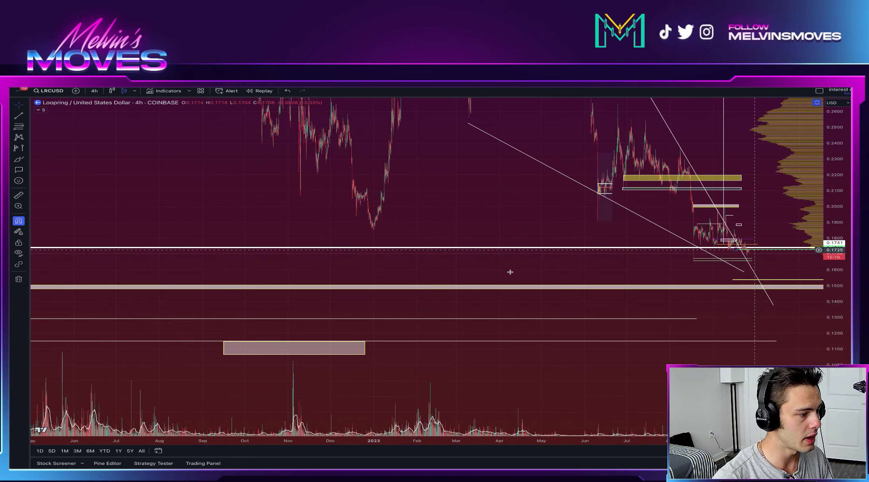
pyautogui.scroll(-2, 510, 271)
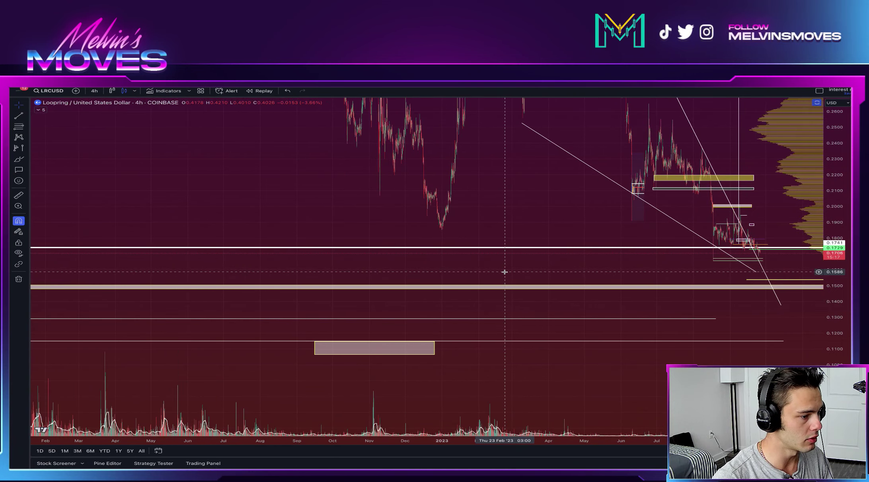
pyautogui.scroll(5, 509, 272)
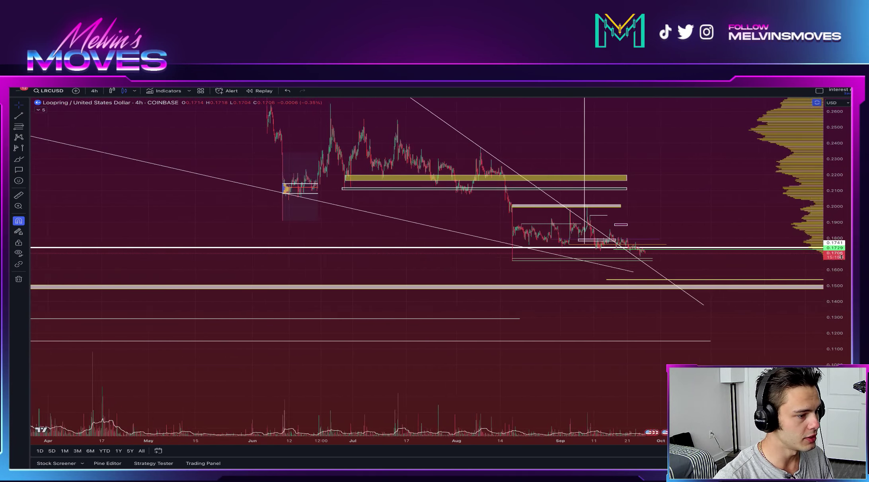
pyautogui.moveTo(842, 256); pyautogui.dragTo(841, 225)
pyautogui.scroll(3, 838, 199)
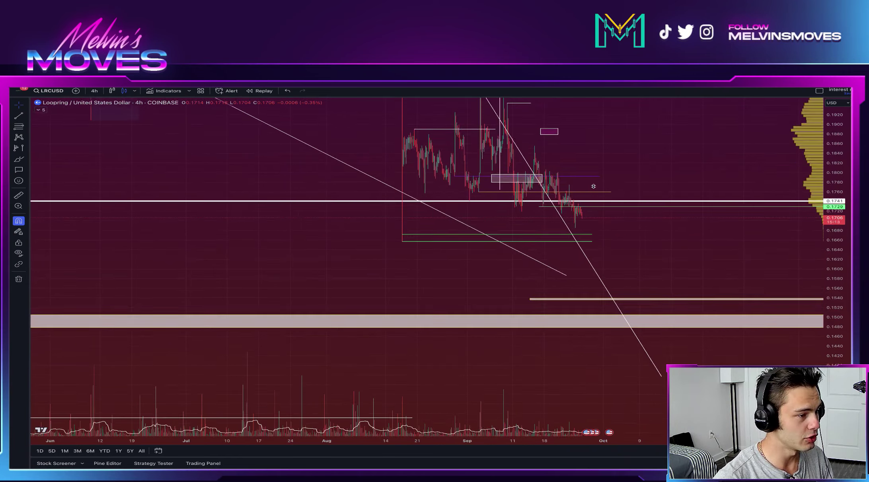
# Switch the chart interval to 1 day and bring the June to September candles into view
pyautogui.click(98, 95)
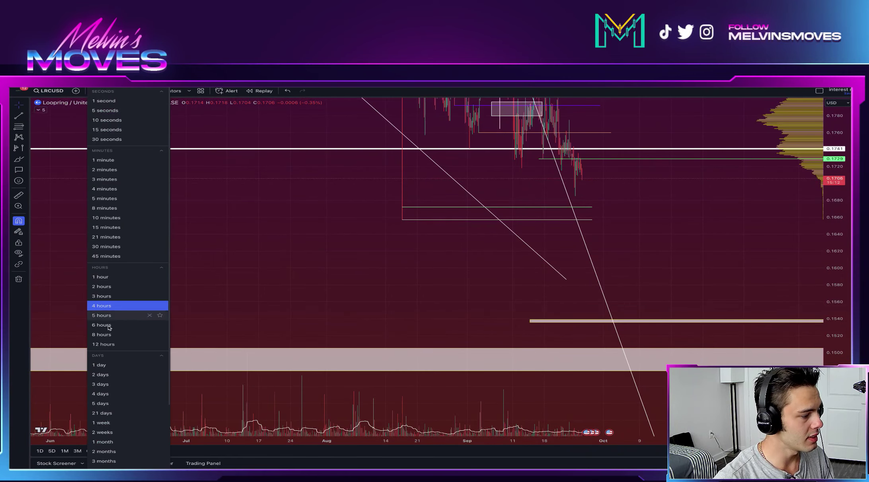
pyautogui.click(101, 360)
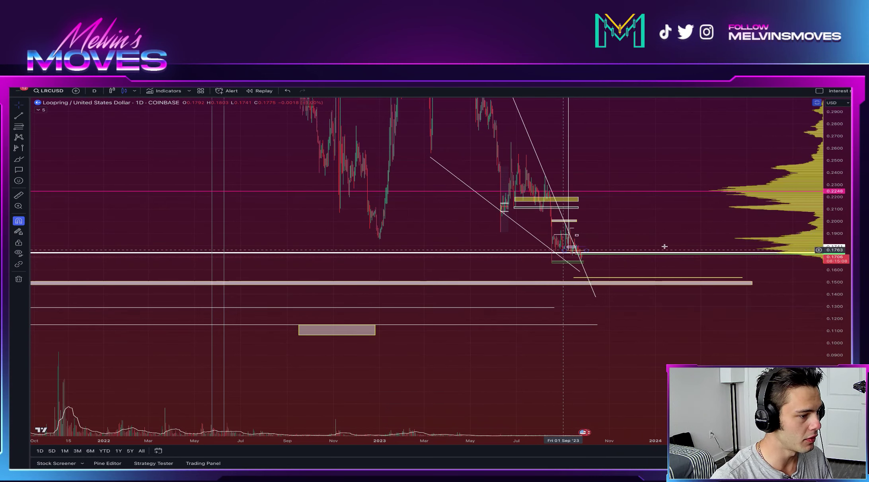
pyautogui.moveTo(713, 218); pyautogui.dragTo(742, 207)
pyautogui.scroll(8, 623, 239)
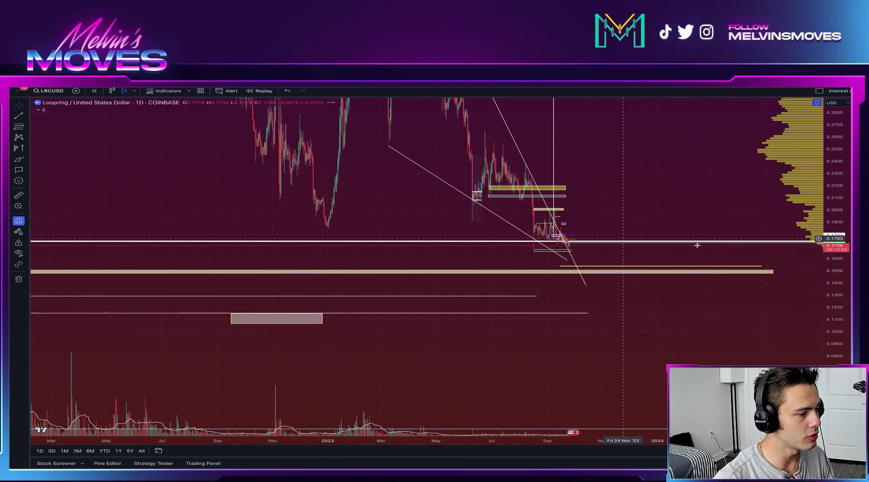
pyautogui.moveTo(616, 174); pyautogui.dragTo(677, 168)
pyautogui.hscroll(-2, 316, 230)
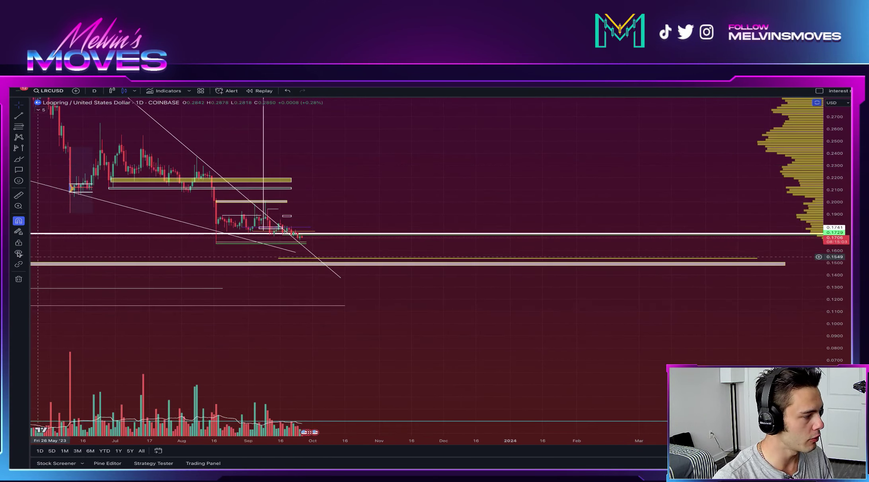
# Hide all drawings to examine the bare daily candles from June to September, and show the drawings again
pyautogui.hotkey('ctrl', 'alt', 'h')
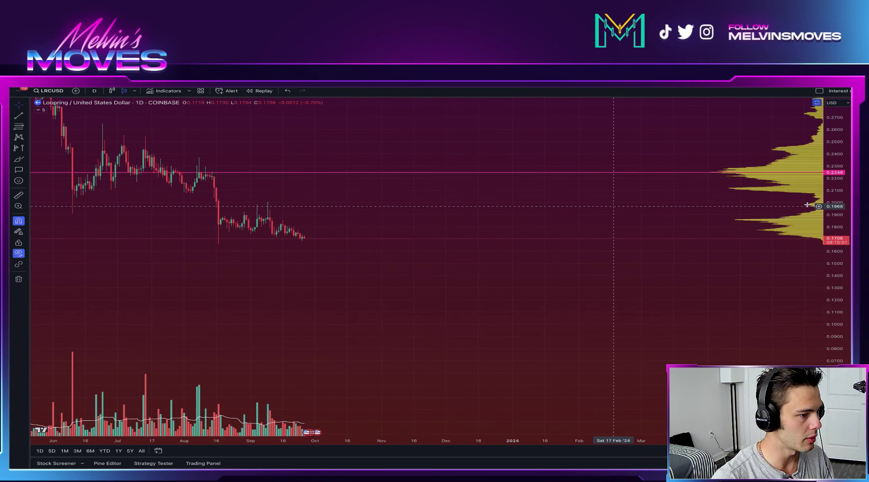
pyautogui.hscroll(-2, 587, 203)
pyautogui.scroll(6, 833, 195)
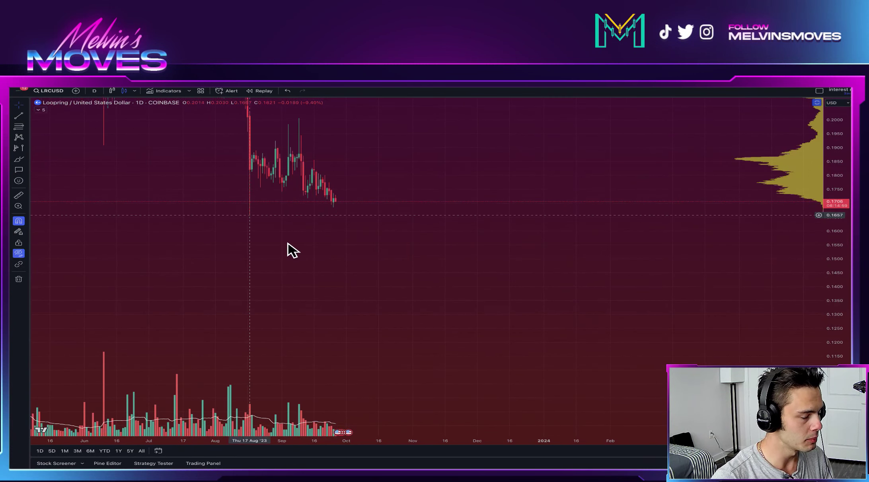
pyautogui.moveTo(399, 193); pyautogui.dragTo(597, 260)
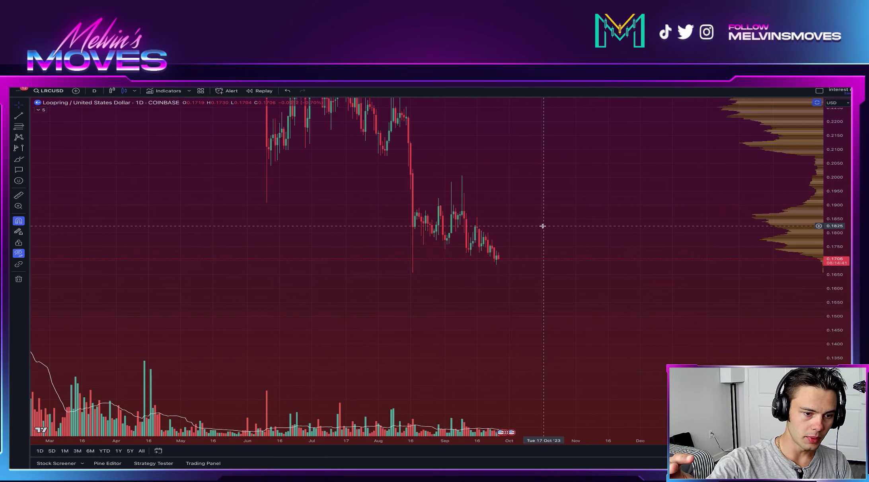
pyautogui.click(17, 254)
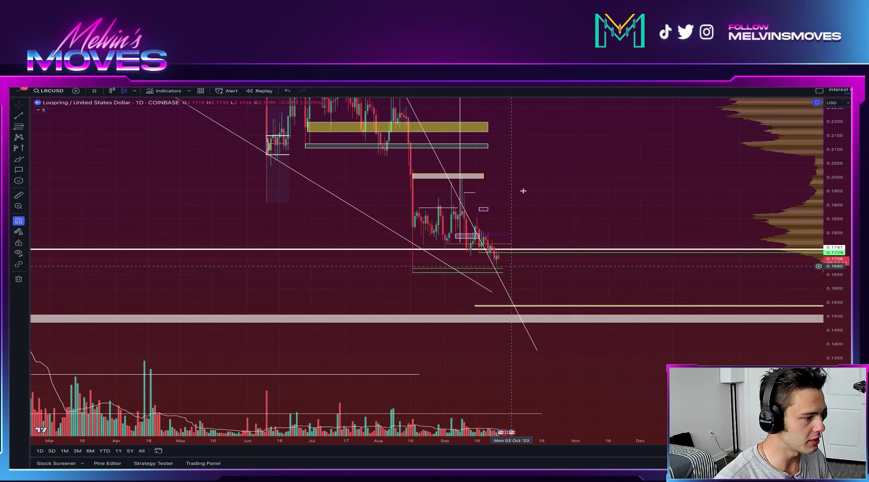
# Examine the latest daily candles against the thin zone near 0.1540 and the wide zone near 0.1500
pyautogui.scroll(8, 587, 203)
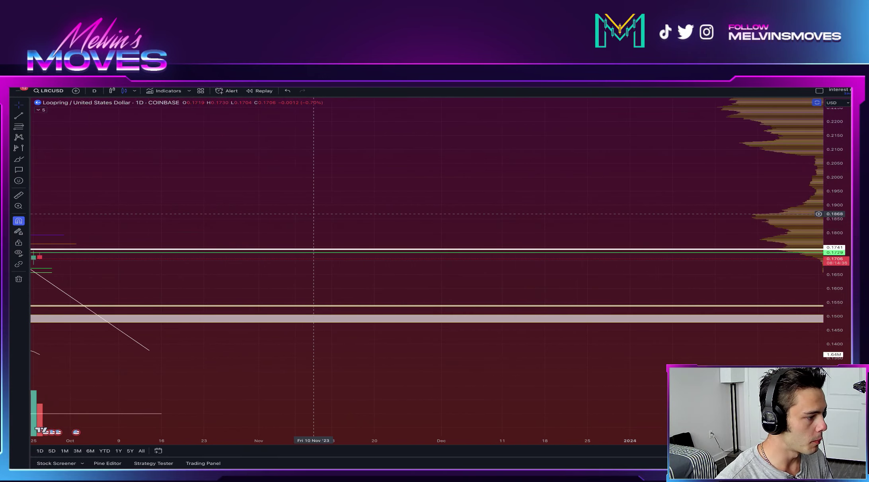
pyautogui.scroll(-1, 420, 248)
pyautogui.scroll(5, 831, 254)
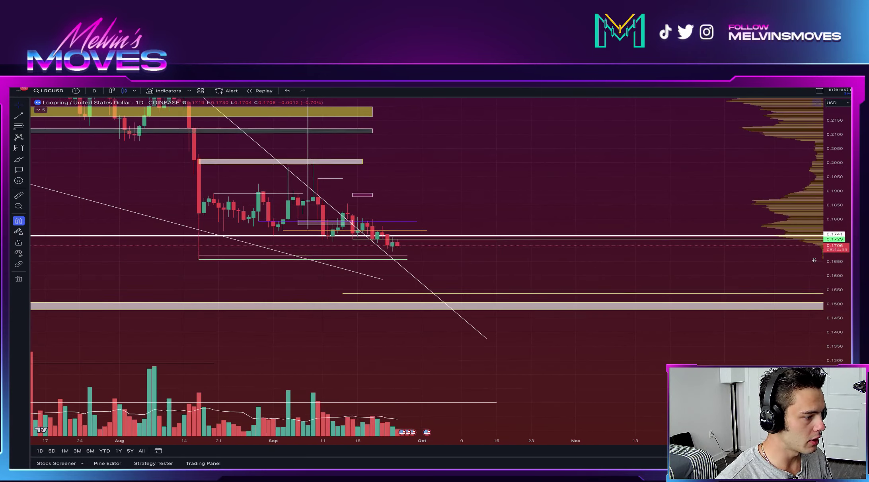
pyautogui.click(444, 325)
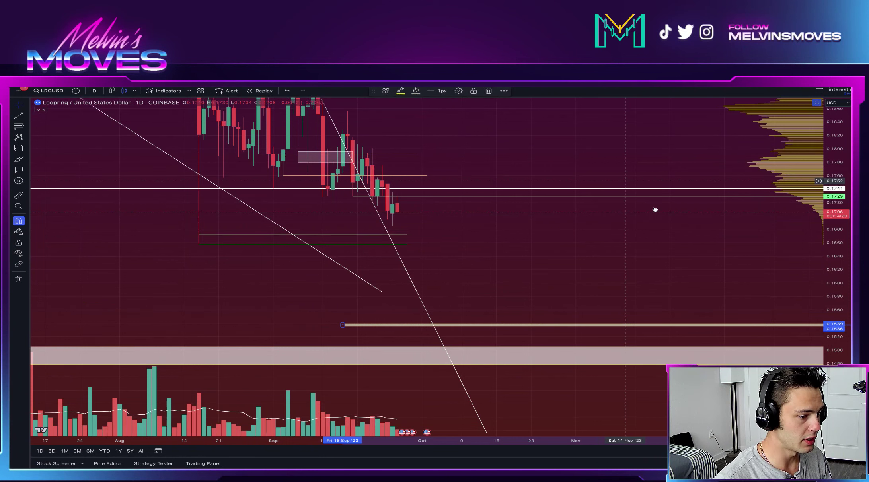
pyautogui.click(525, 350)
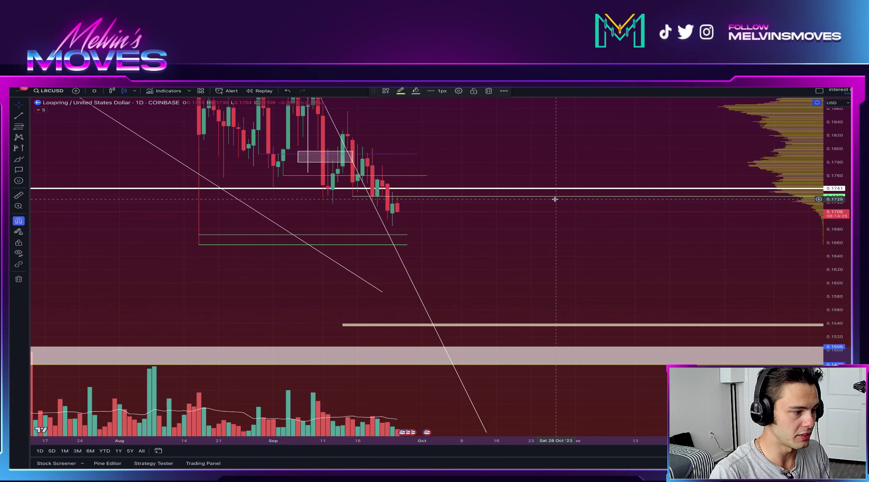
pyautogui.click(506, 223)
pyautogui.moveTo(512, 216); pyautogui.dragTo(541, 303)
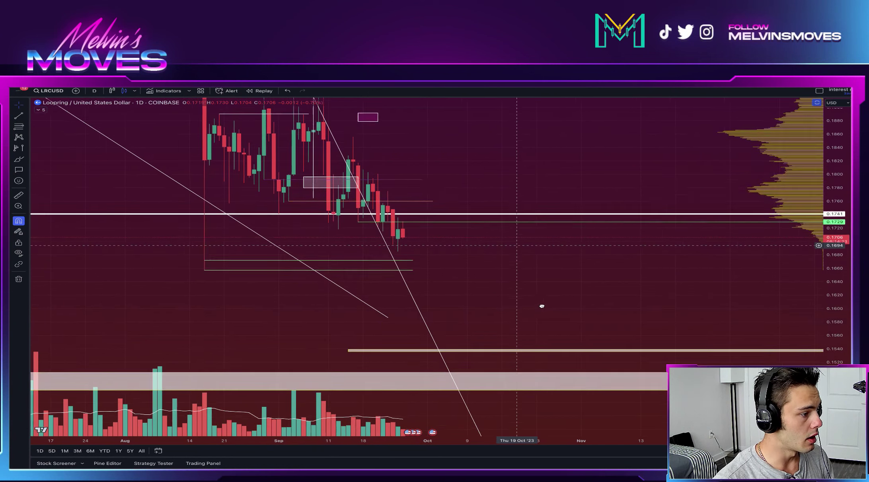
# Draw a falling wedge with trend lines from the 16 September high at 0.1856 and the 11 September low, both extended to early October
pyautogui.scroll(5, 457, 246)
pyautogui.moveTo(551, 225); pyautogui.dragTo(647, 221)
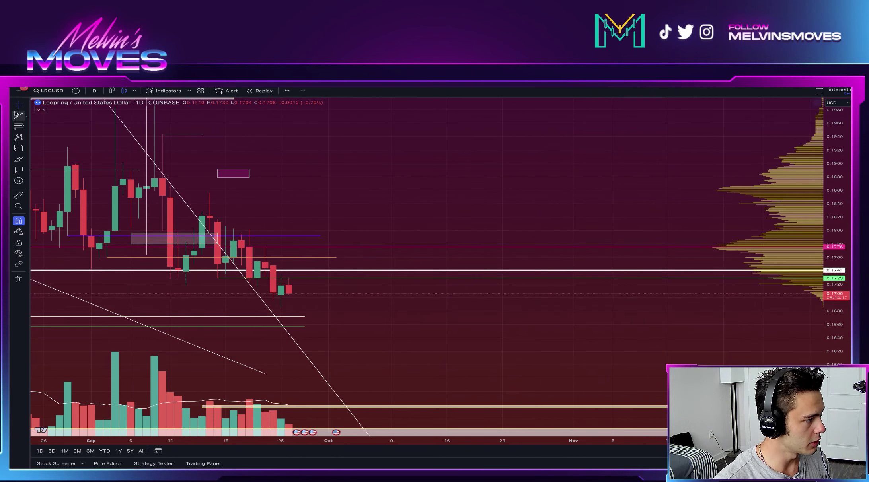
pyautogui.click(18, 115)
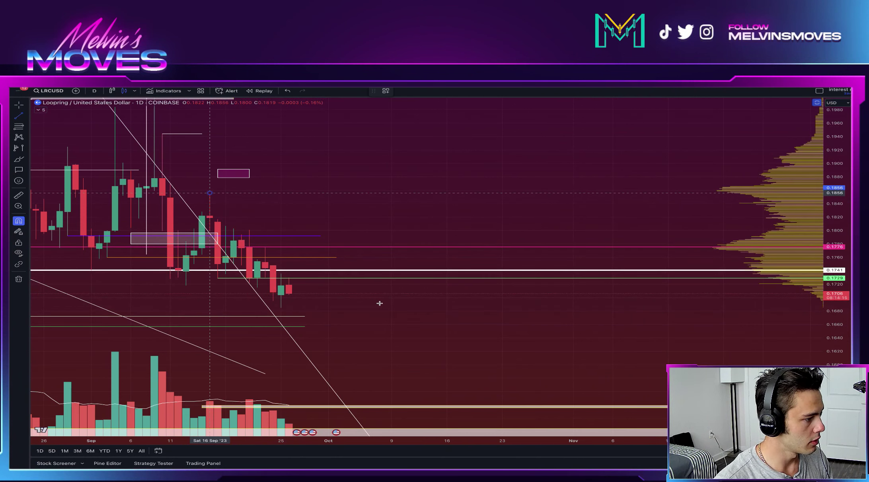
pyautogui.click(345, 321)
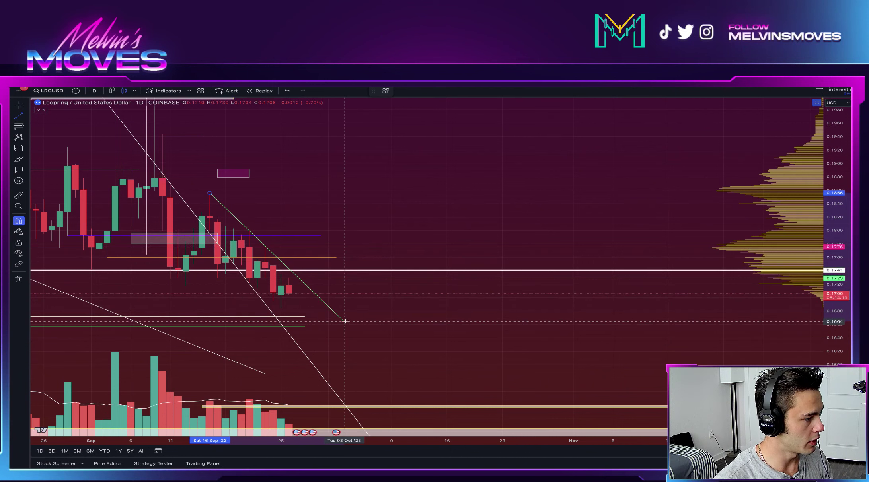
pyautogui.click(344, 321)
pyautogui.click(19, 116)
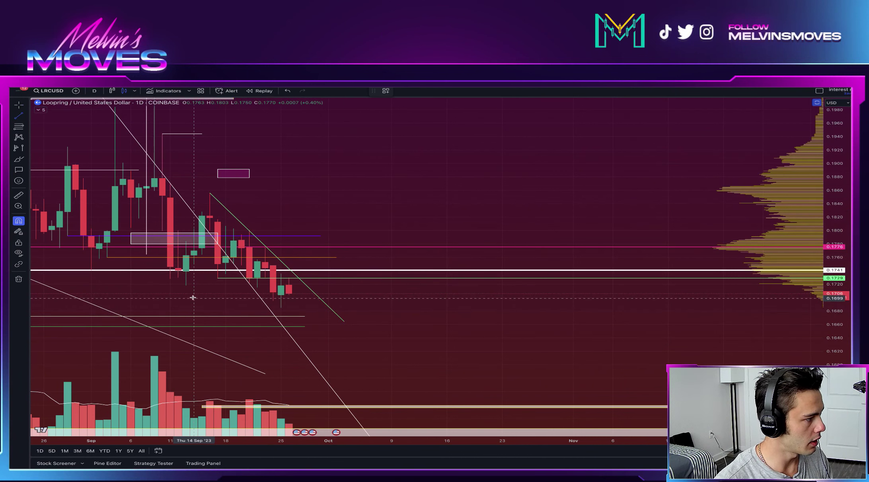
pyautogui.click(352, 327)
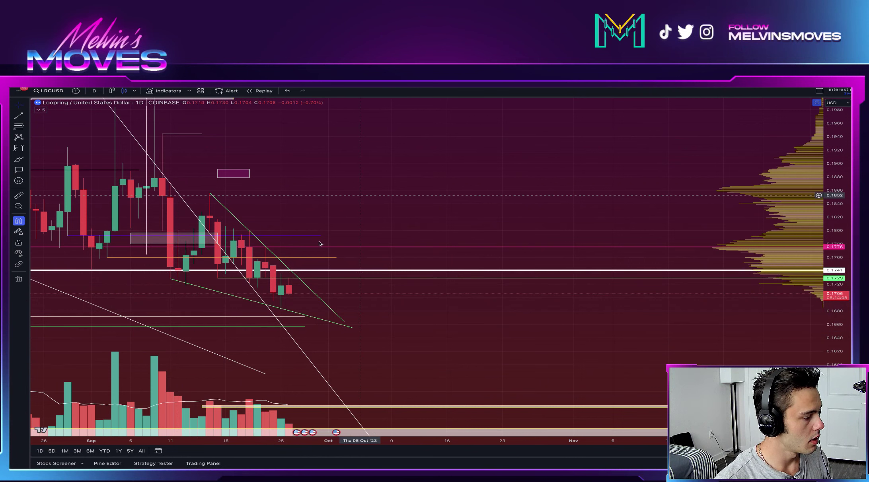
pyautogui.click(309, 259)
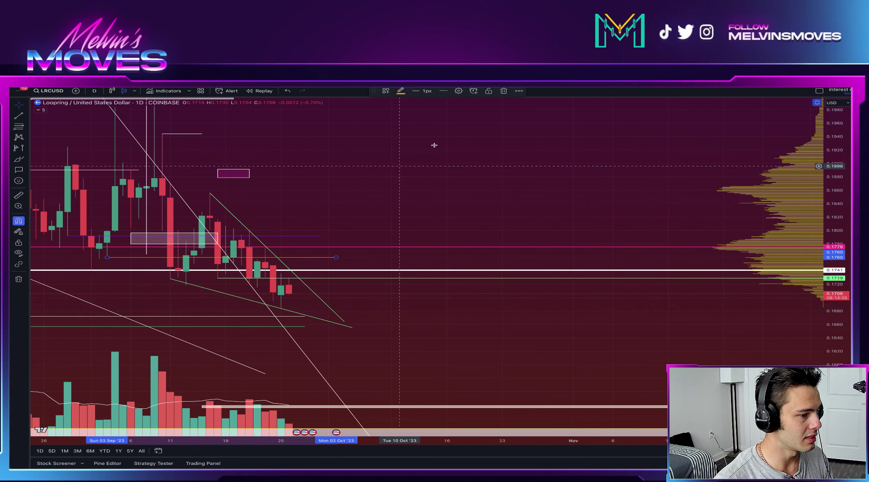
pyautogui.click(424, 166)
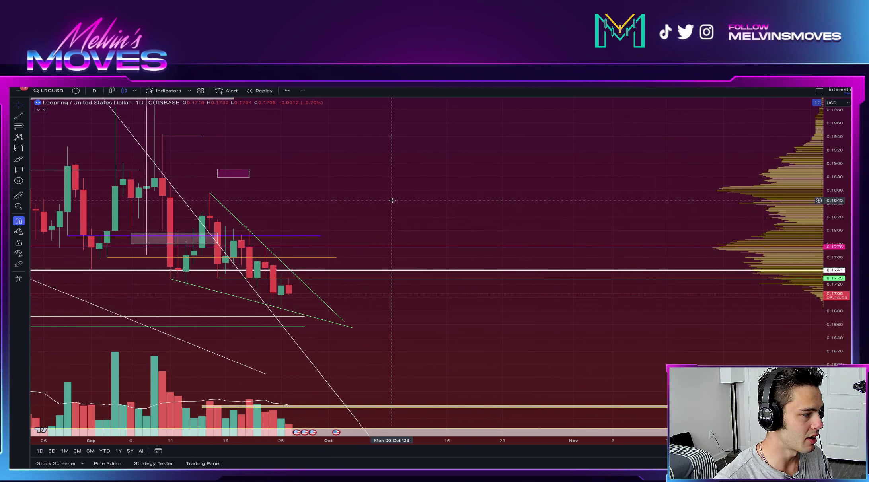
# Draw a vertical line across the wedge's height from 0.1856 to 0.1714 on 16 September and move it up from the upper trend line
pyautogui.moveTo(392, 201); pyautogui.dragTo(399, 200)
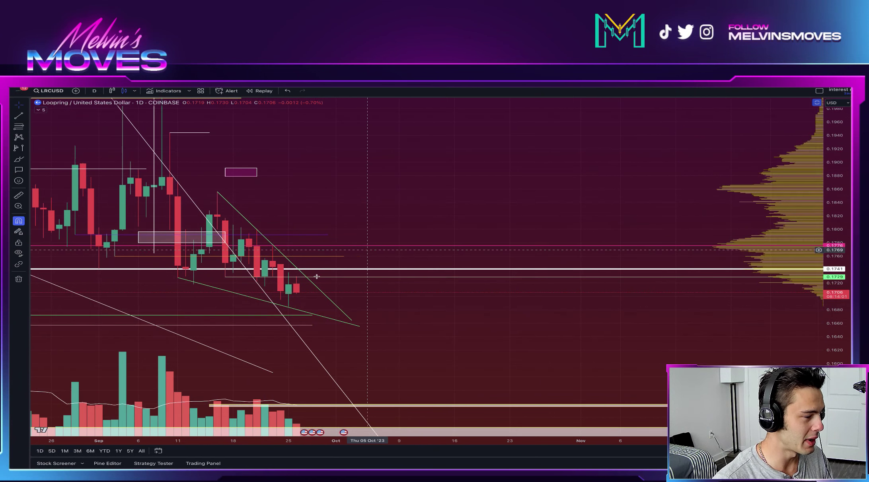
pyautogui.moveTo(596, 205); pyautogui.dragTo(685, 209)
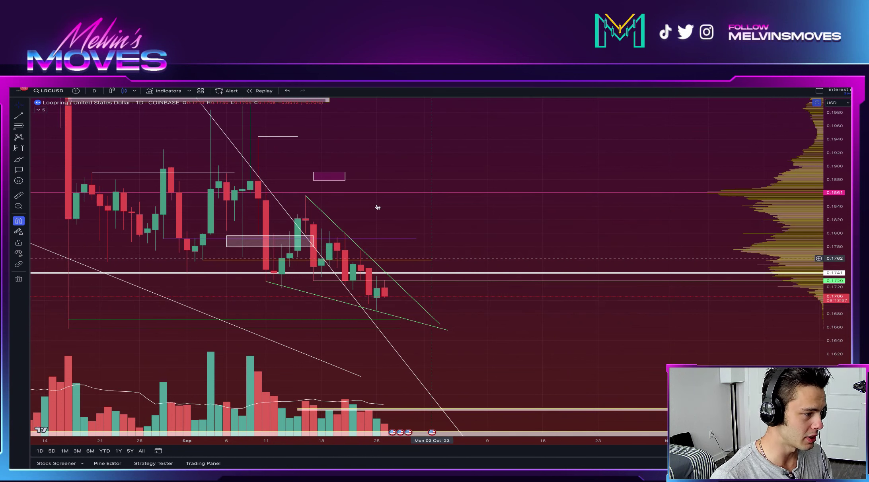
pyautogui.click(19, 116)
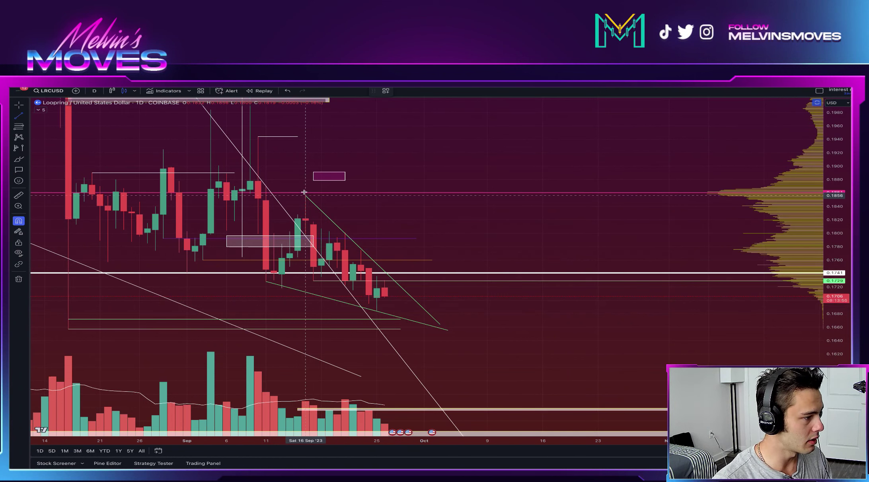
pyautogui.click(302, 278)
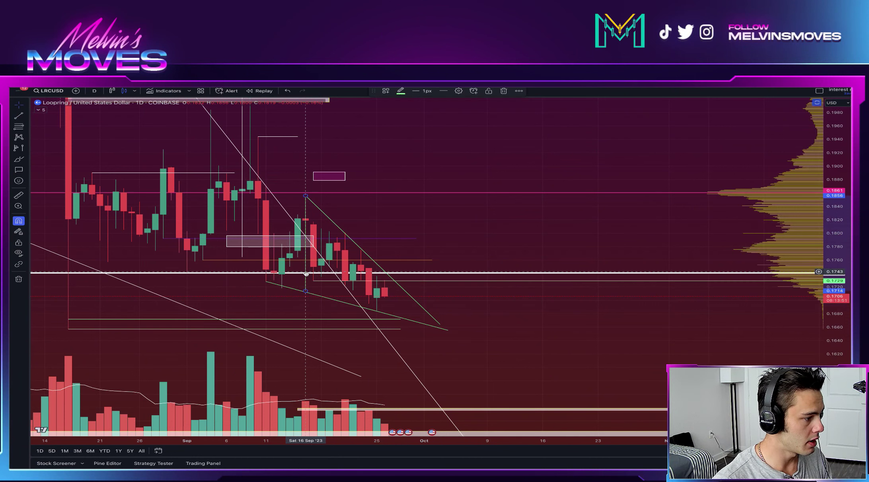
pyautogui.moveTo(305, 274); pyautogui.dragTo(391, 256)
pyautogui.click(409, 180)
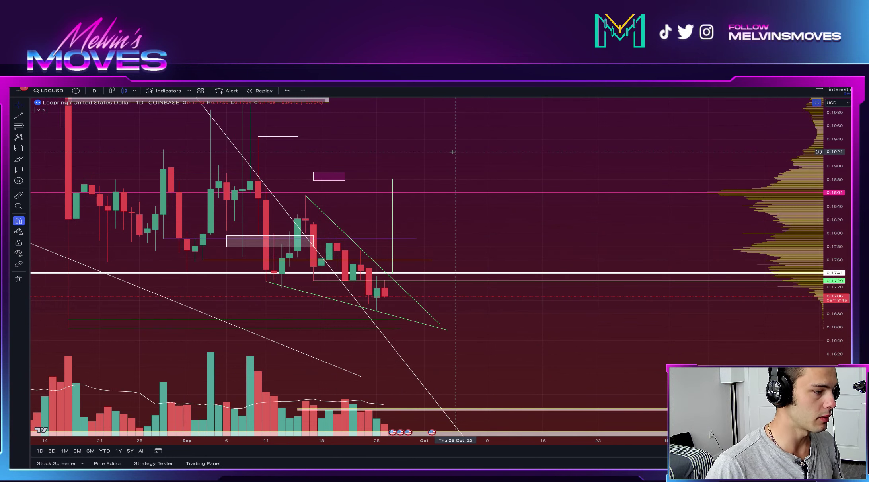
pyautogui.moveTo(598, 139); pyautogui.dragTo(739, 150)
pyautogui.moveTo(832, 169); pyautogui.dragTo(832, 292)
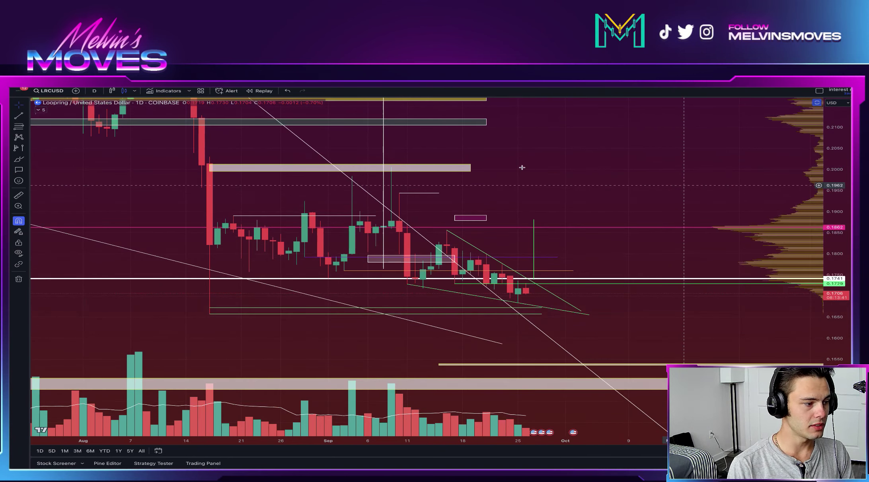